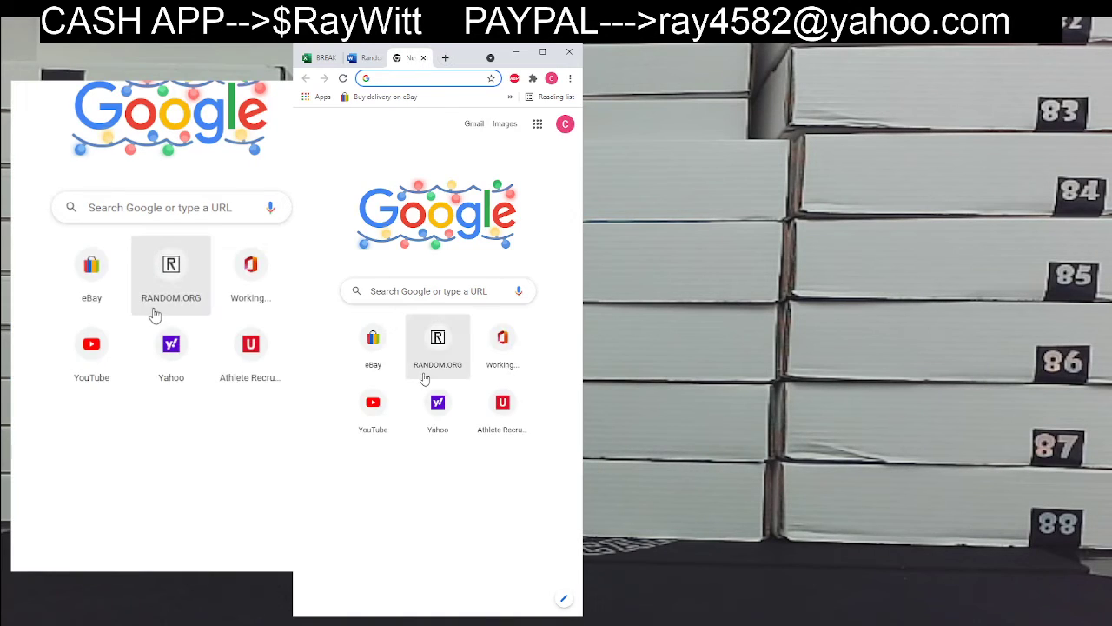
# Open the RANDOM.ORG website from the shortcuts on the new tab page
pyautogui.click(426, 374)
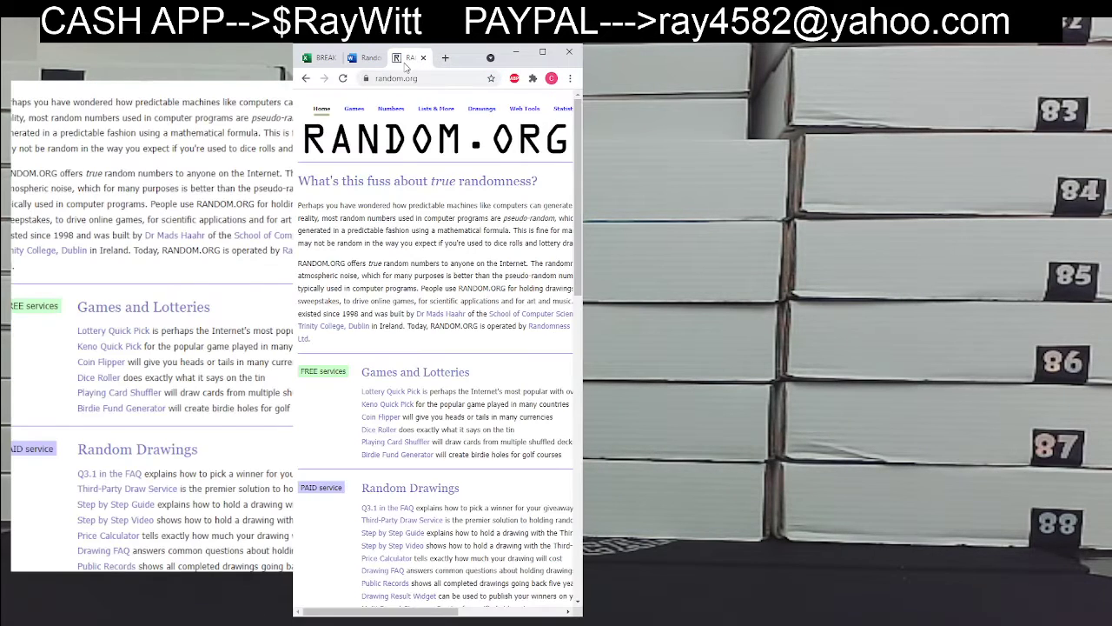
pyautogui.click(424, 57)
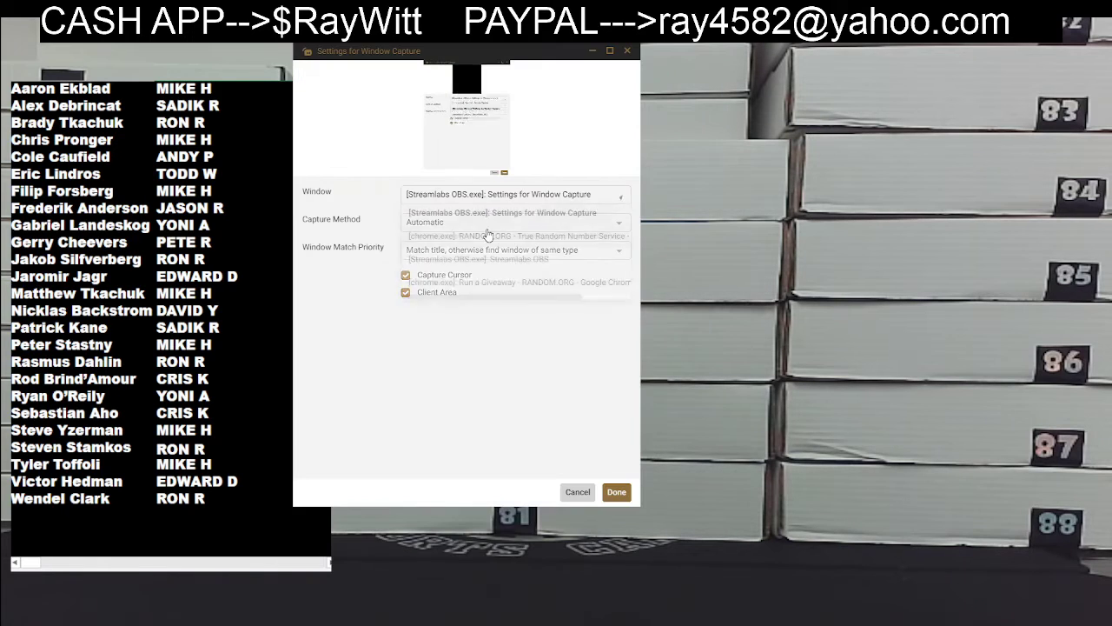
# Set the Streamlabs OBS window capture source to the Chrome window titled "Run a Giveaway - RANDOM.ORG"
pyautogui.click(491, 194)
pyautogui.click(502, 282)
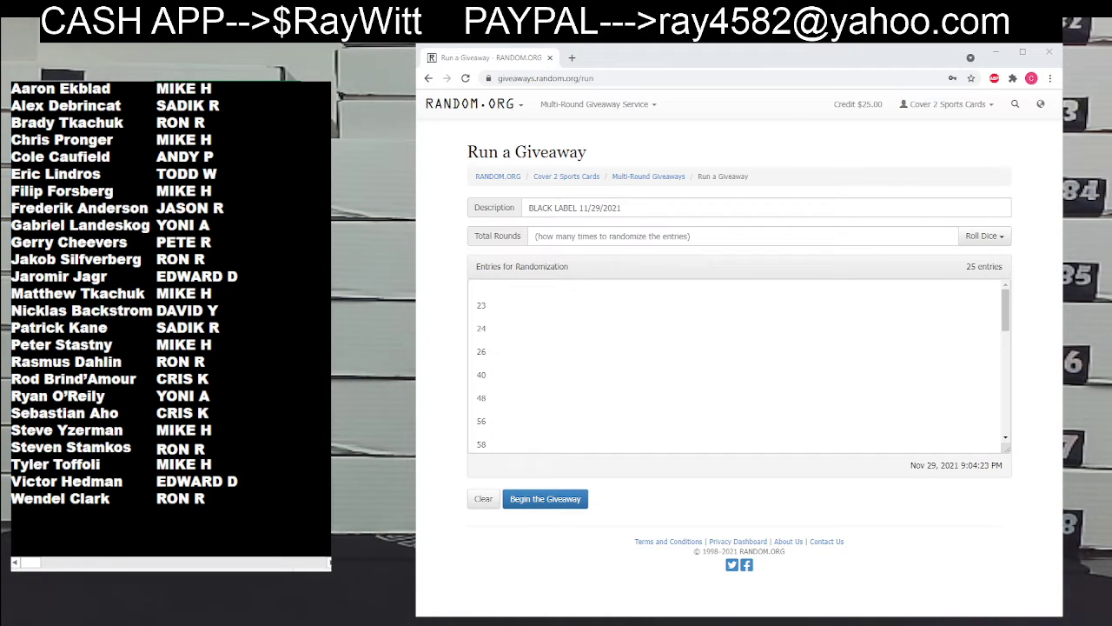
# In the RANDOM.ORG giveaway form, review the full list of numbered entries for randomization against the boxes
pyautogui.click(1053, 271)
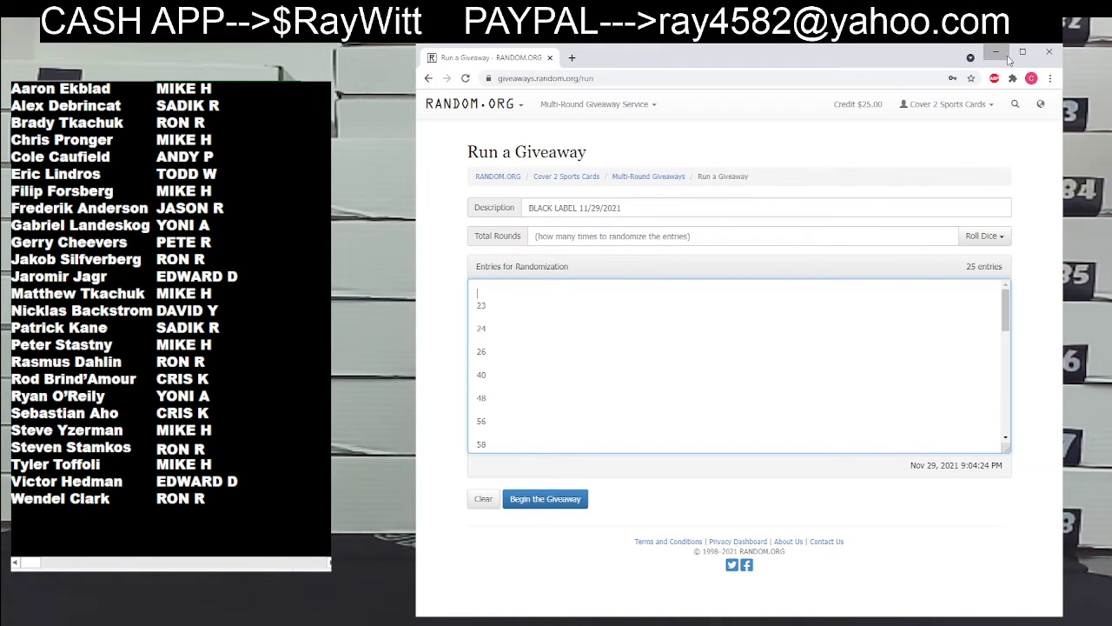
pyautogui.scroll(-1, 579, 387)
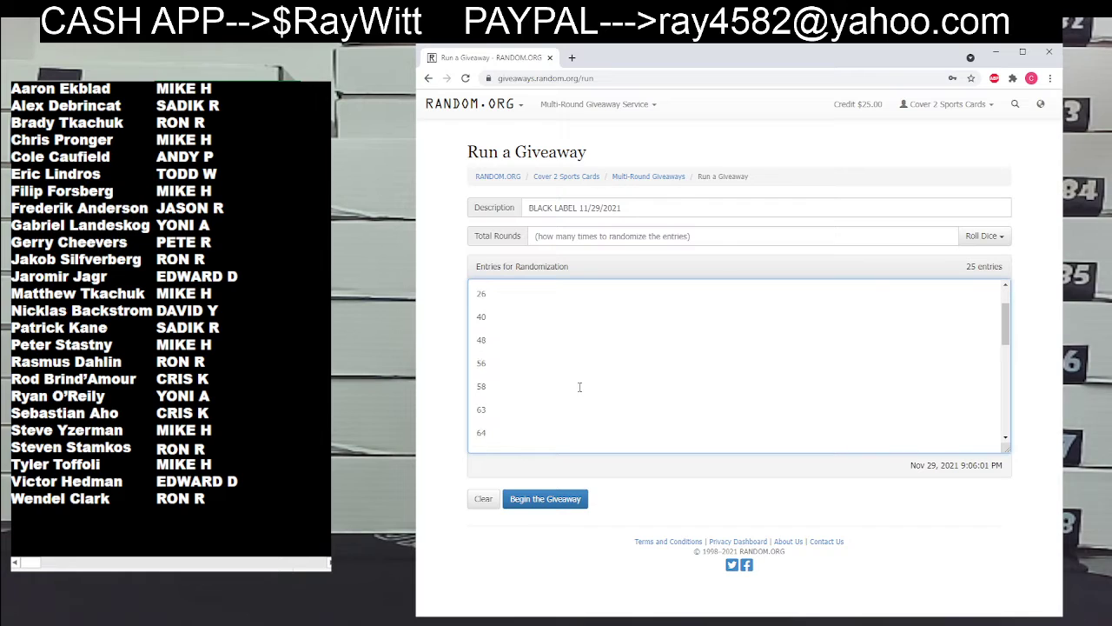
pyautogui.scroll(-1, 578, 388)
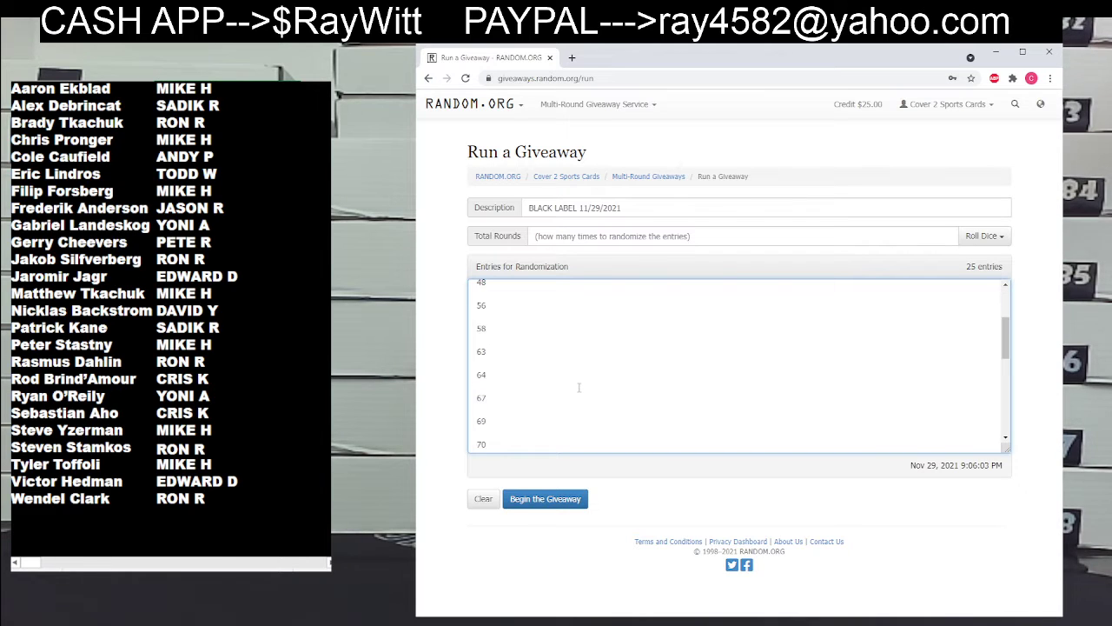
pyautogui.scroll(-1, 578, 387)
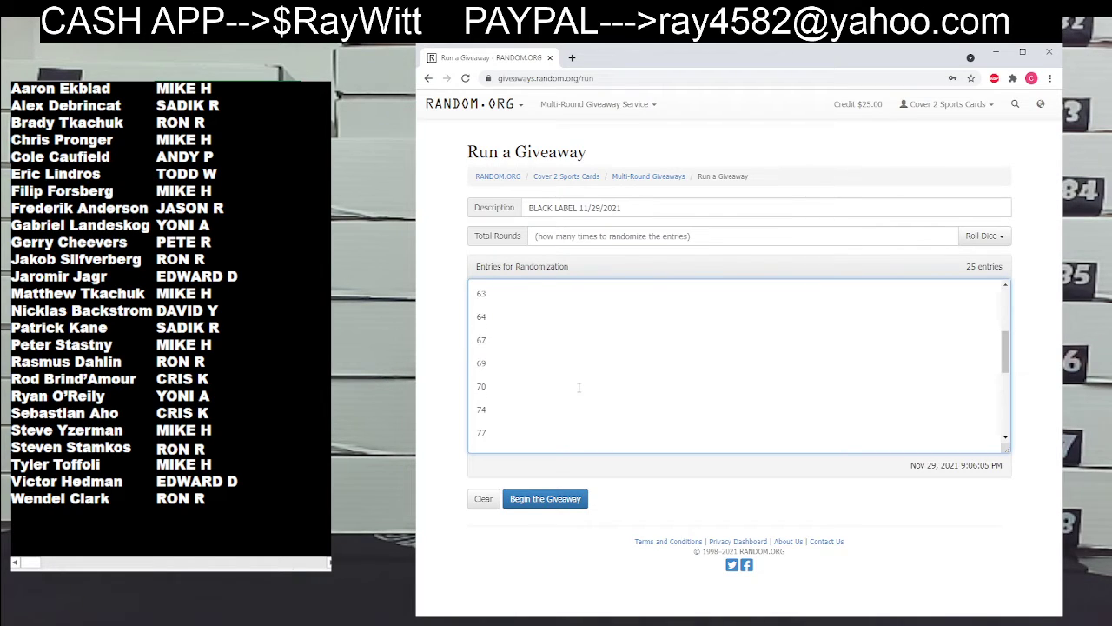
pyautogui.scroll(-1, 577, 389)
pyautogui.scroll(-1, 577, 388)
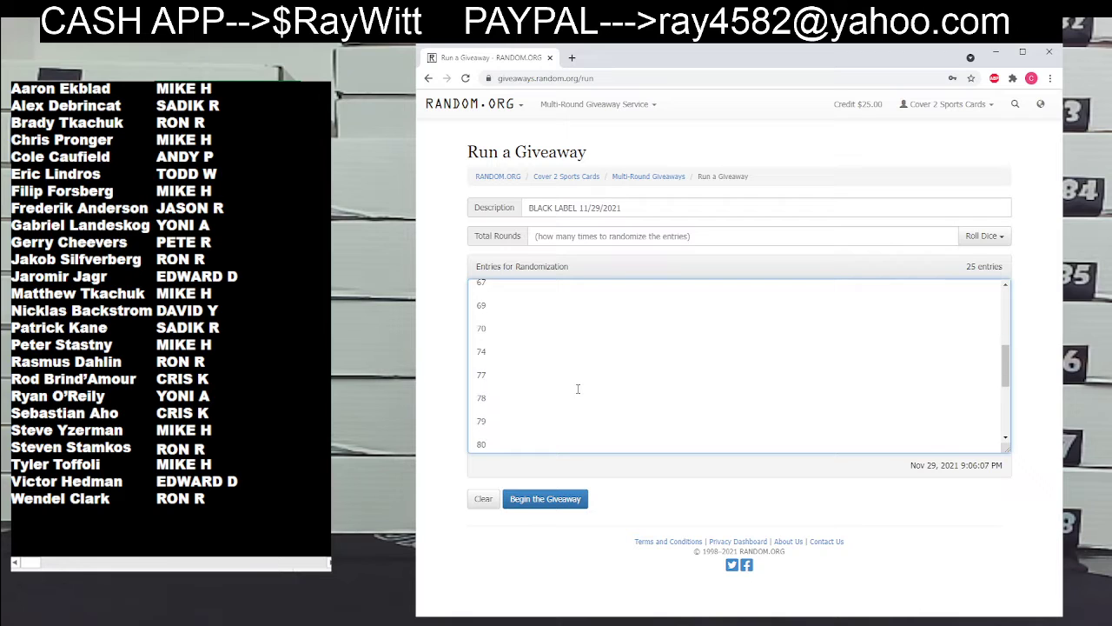
pyautogui.scroll(-2, 577, 388)
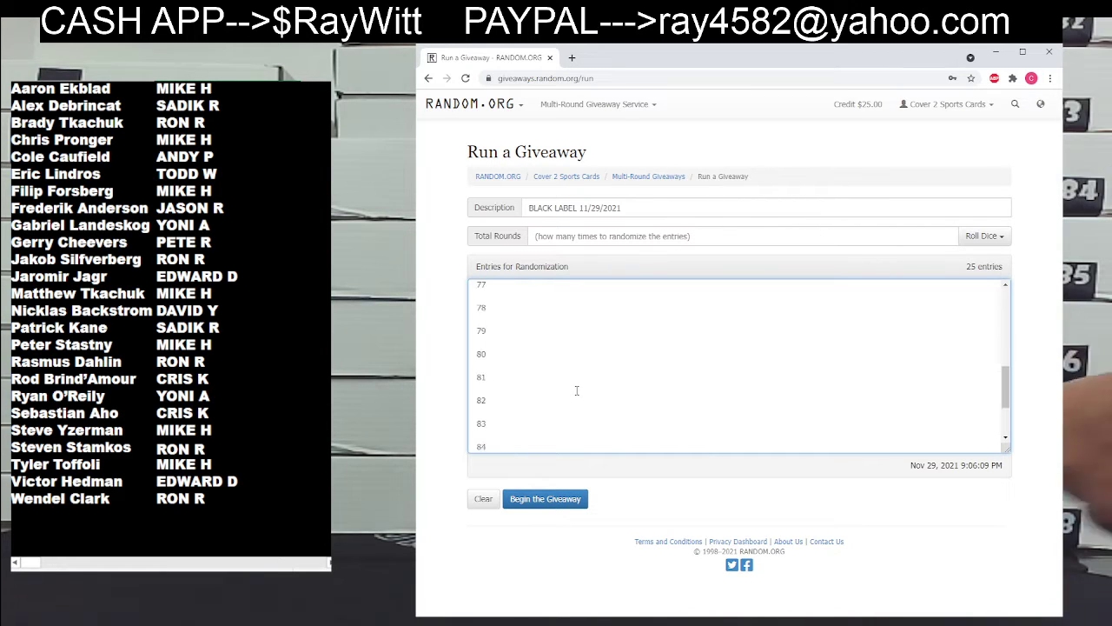
pyautogui.scroll(-1, 577, 391)
pyautogui.scroll(-1, 575, 392)
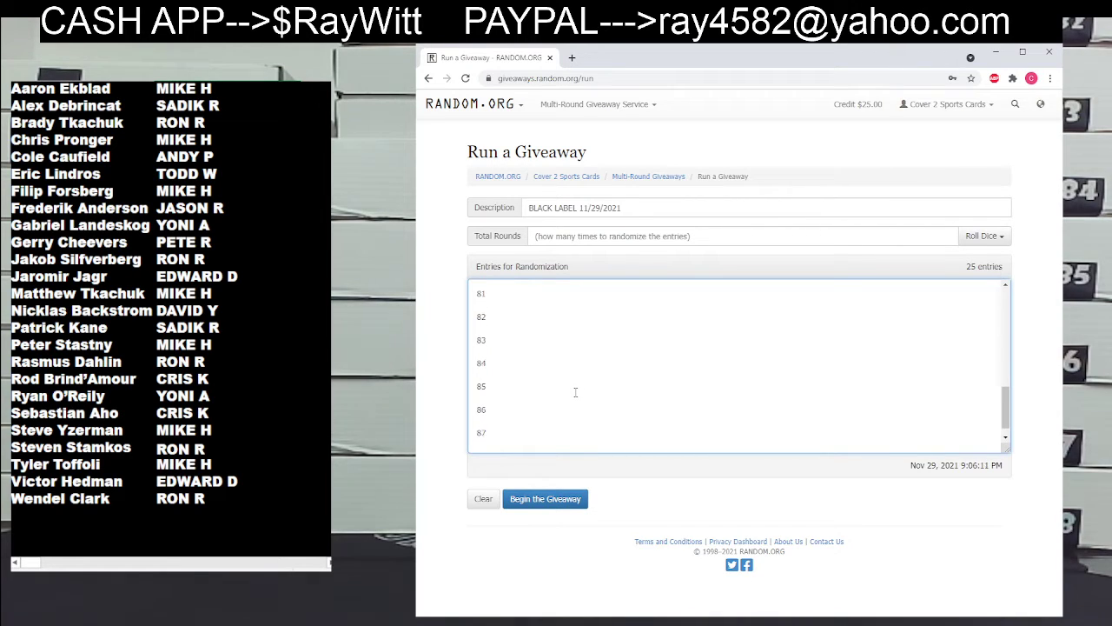
pyautogui.scroll(-1, 575, 392)
pyautogui.scroll(1, 576, 392)
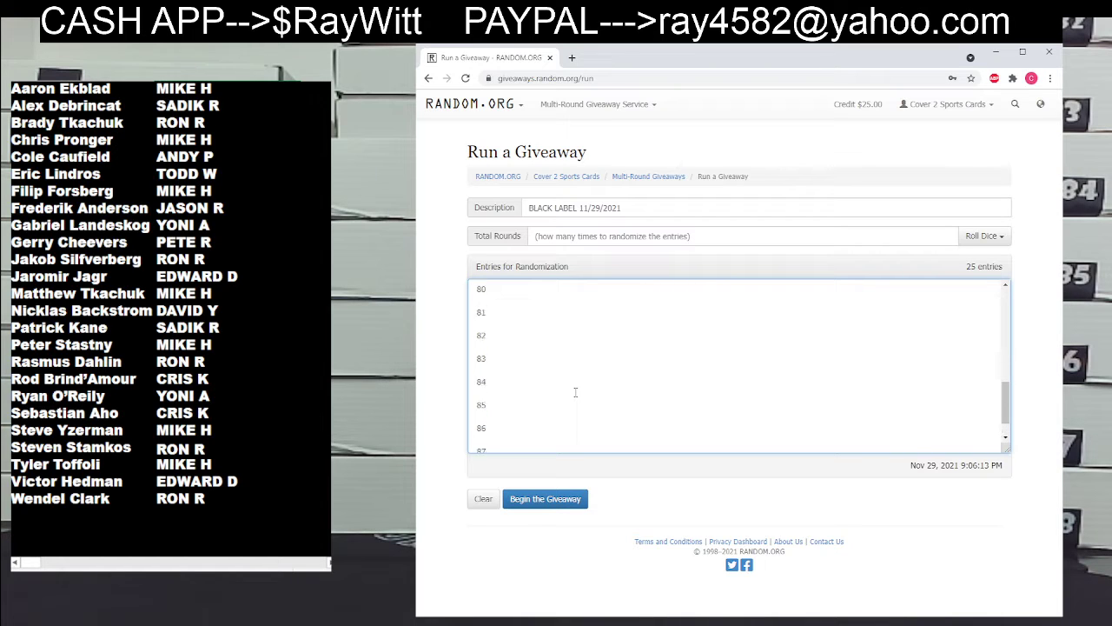
pyautogui.scroll(1, 575, 392)
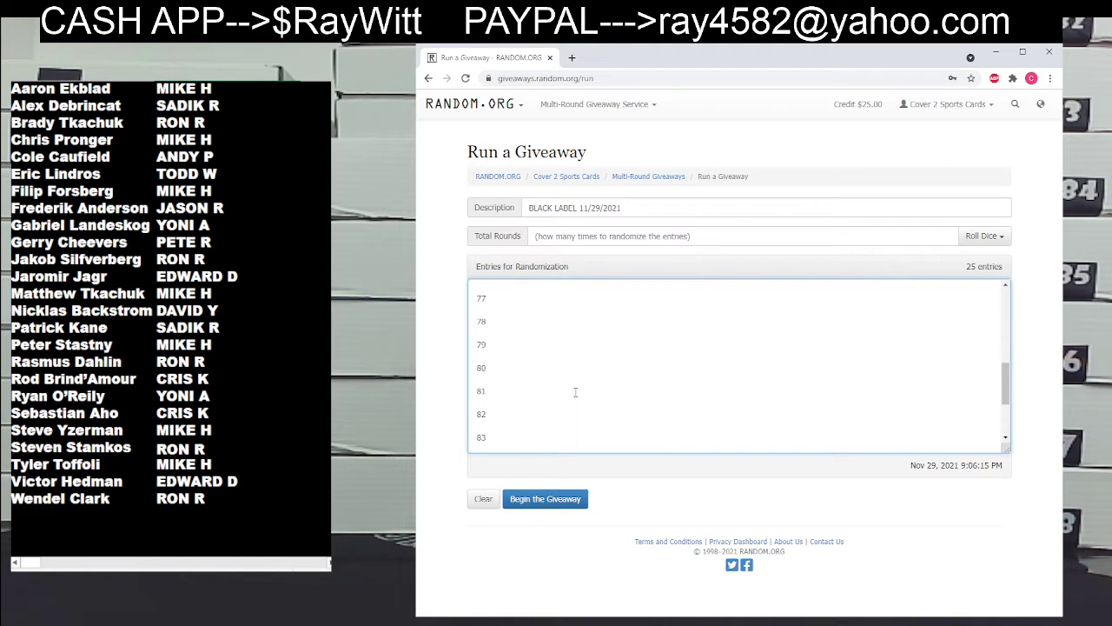
pyautogui.scroll(1, 575, 392)
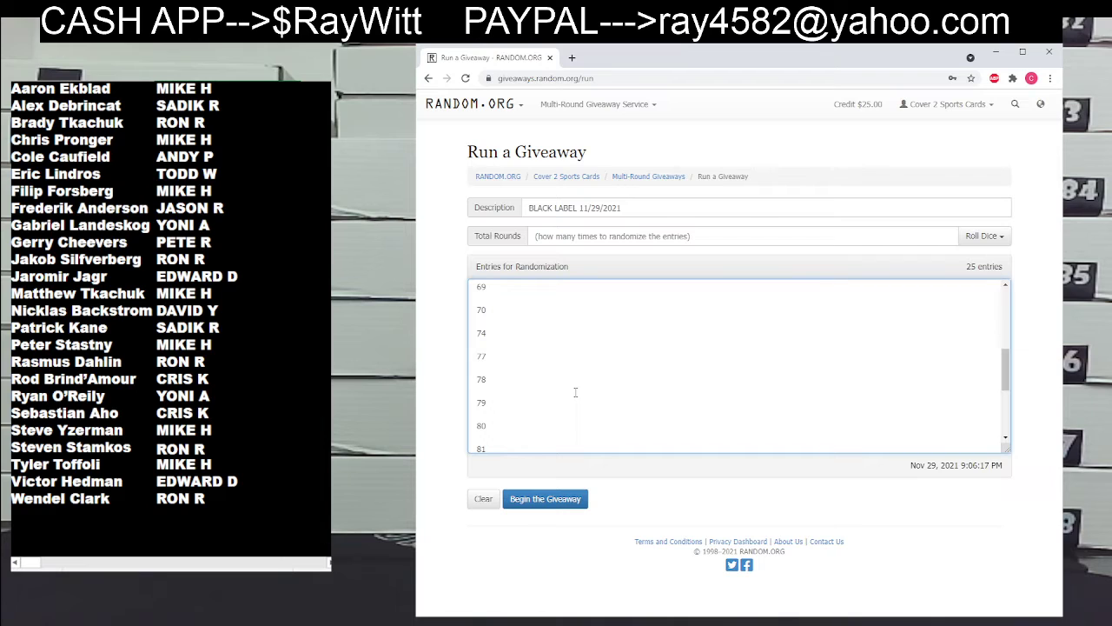
pyautogui.scroll(2, 575, 392)
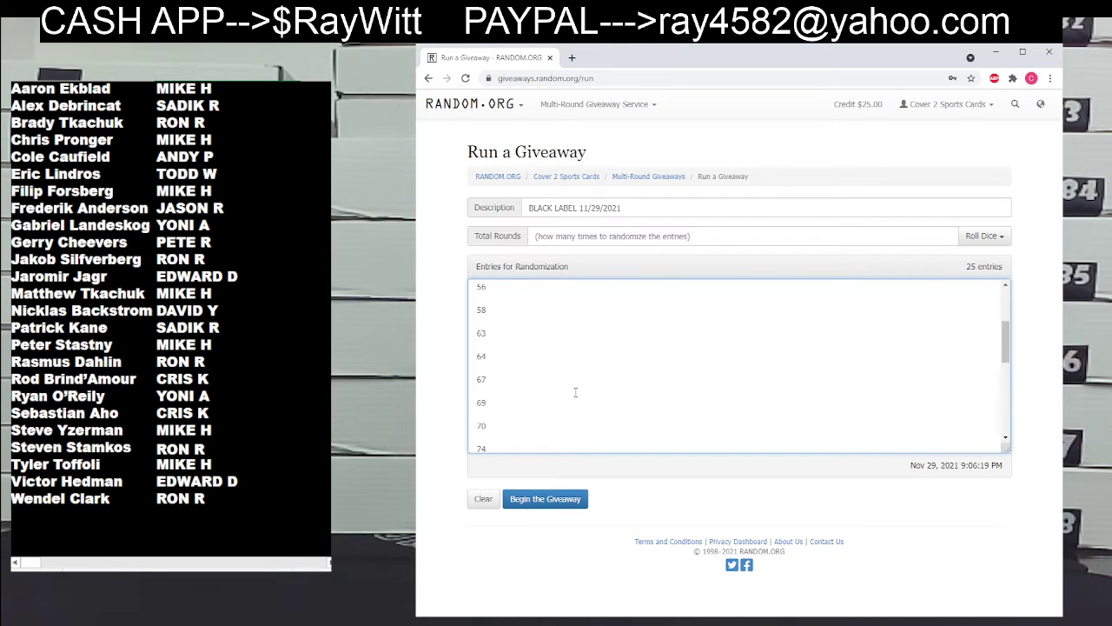
pyautogui.scroll(-1, 575, 392)
pyautogui.scroll(2, 575, 392)
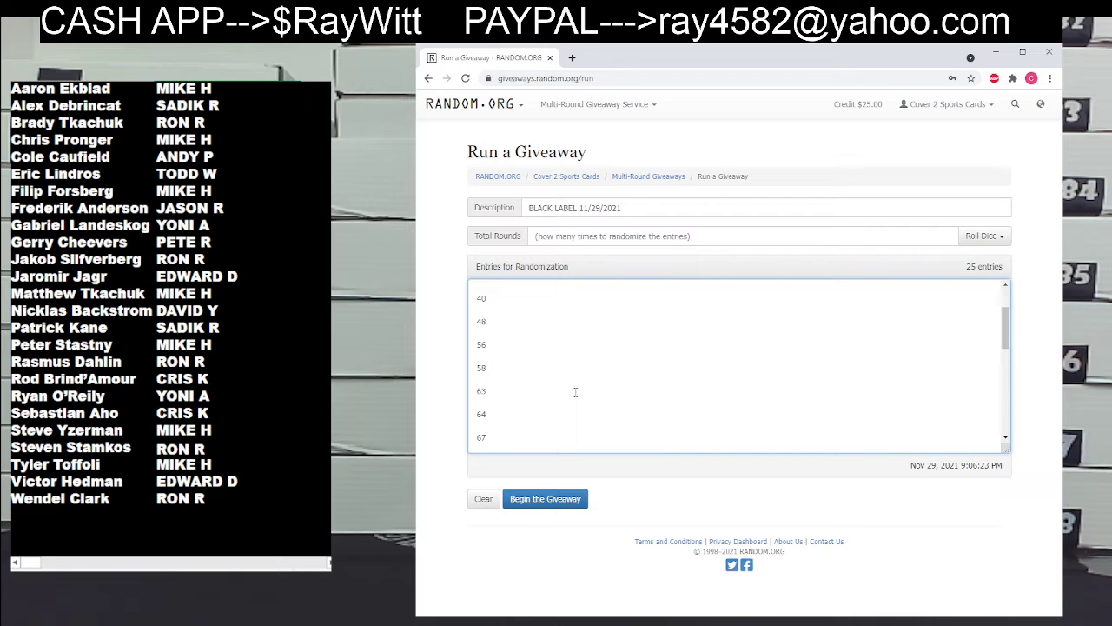
pyautogui.scroll(2, 575, 392)
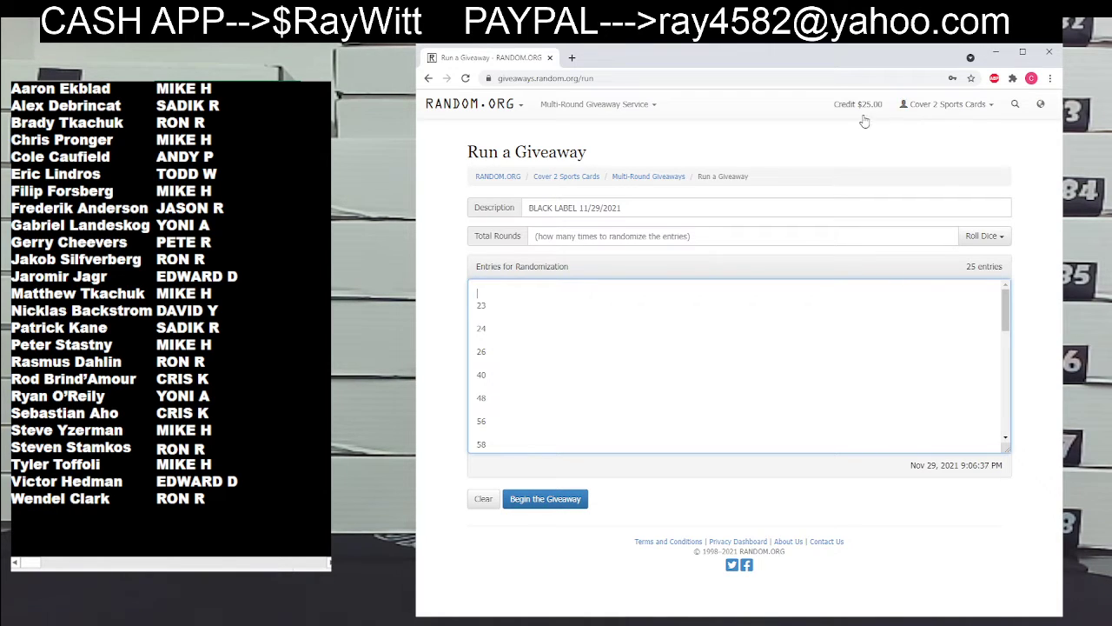
pyautogui.click(996, 56)
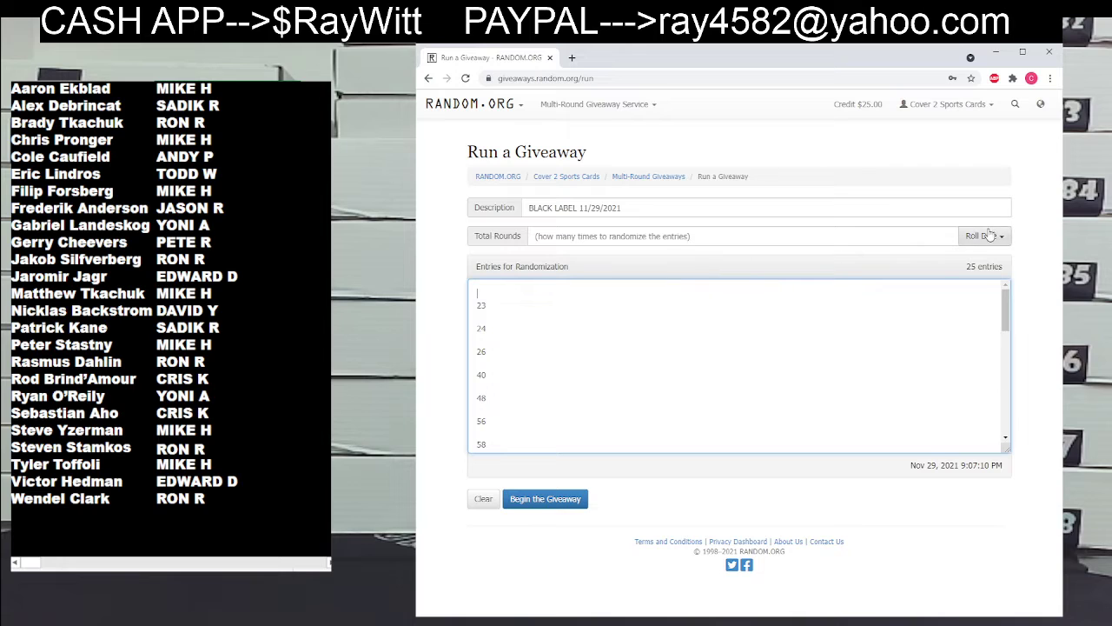
# Roll 2d6 three times for the giveaway's total rounds, accepting each result
pyautogui.click(989, 234)
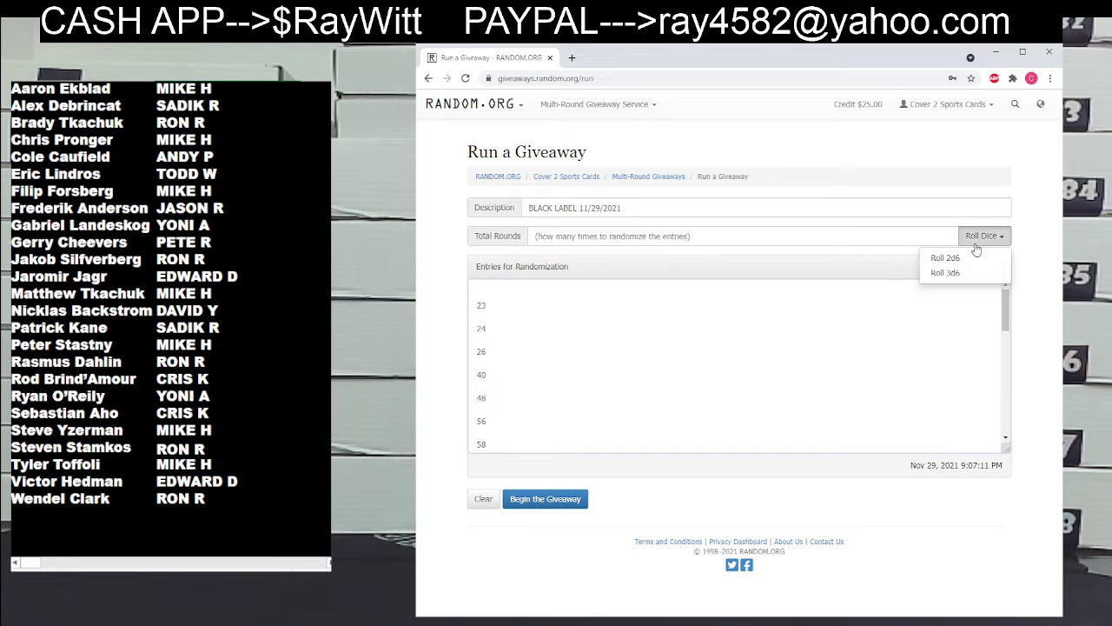
pyautogui.click(939, 259)
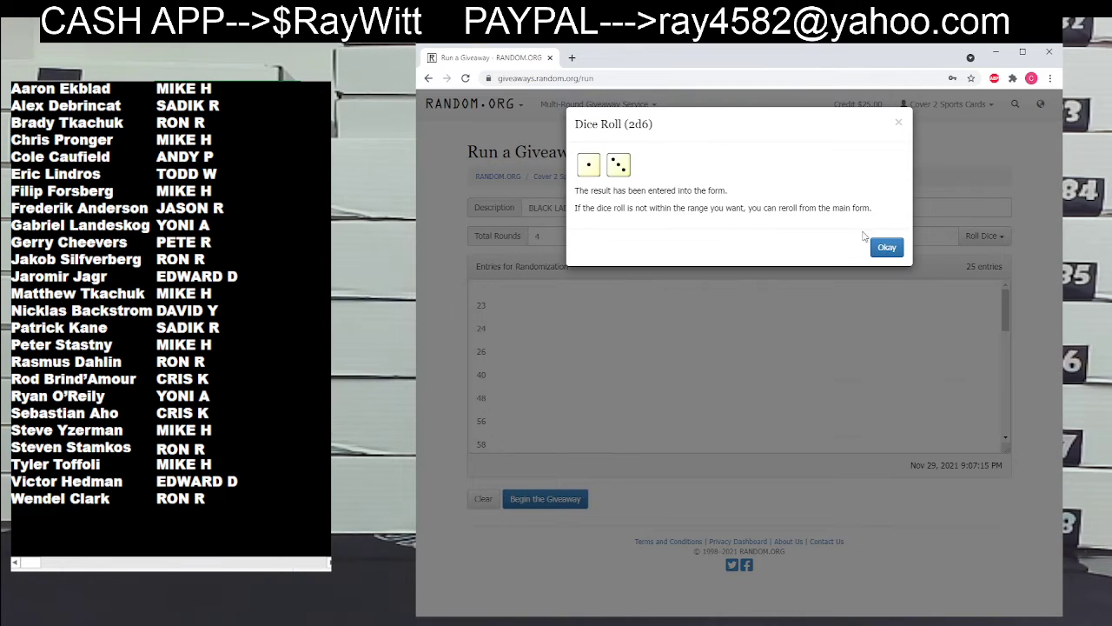
pyautogui.click(895, 255)
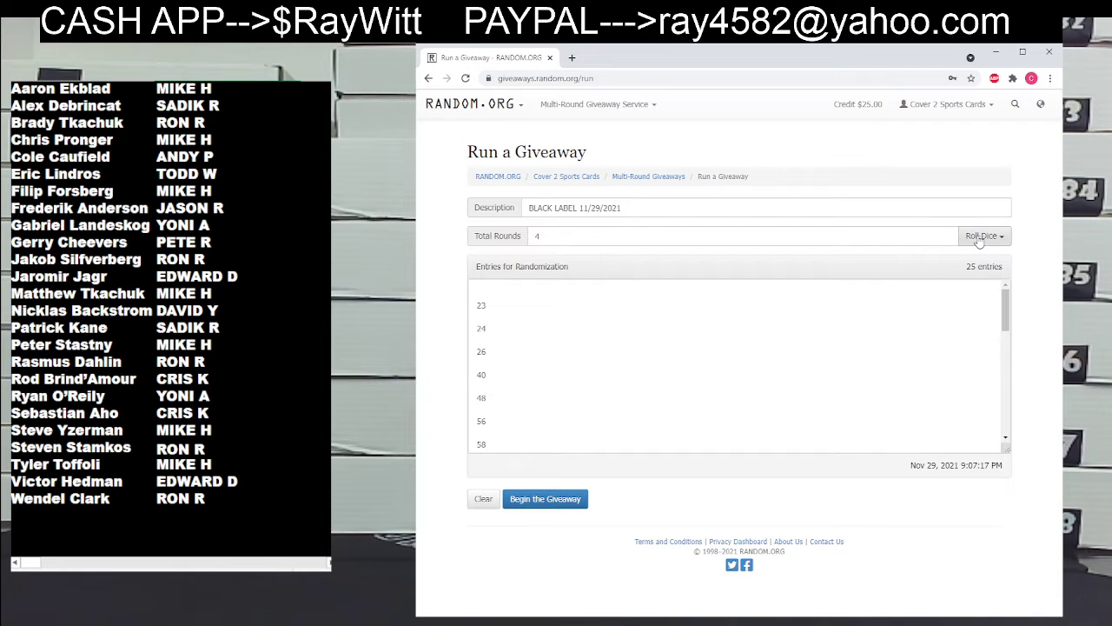
pyautogui.click(979, 237)
pyautogui.click(941, 258)
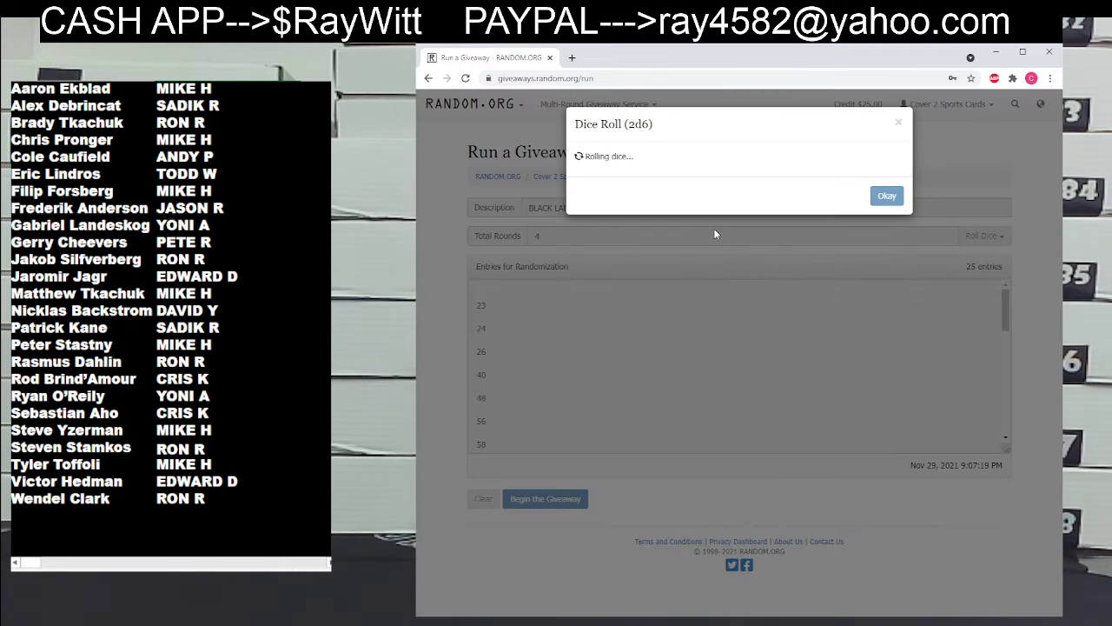
pyautogui.click(886, 251)
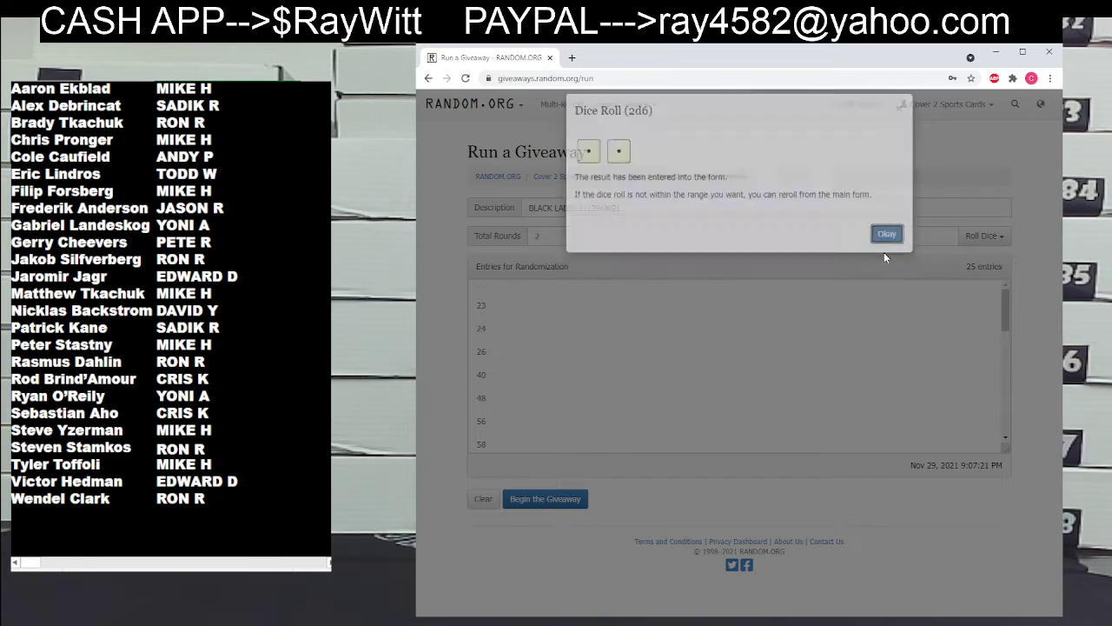
pyautogui.click(982, 237)
pyautogui.click(941, 258)
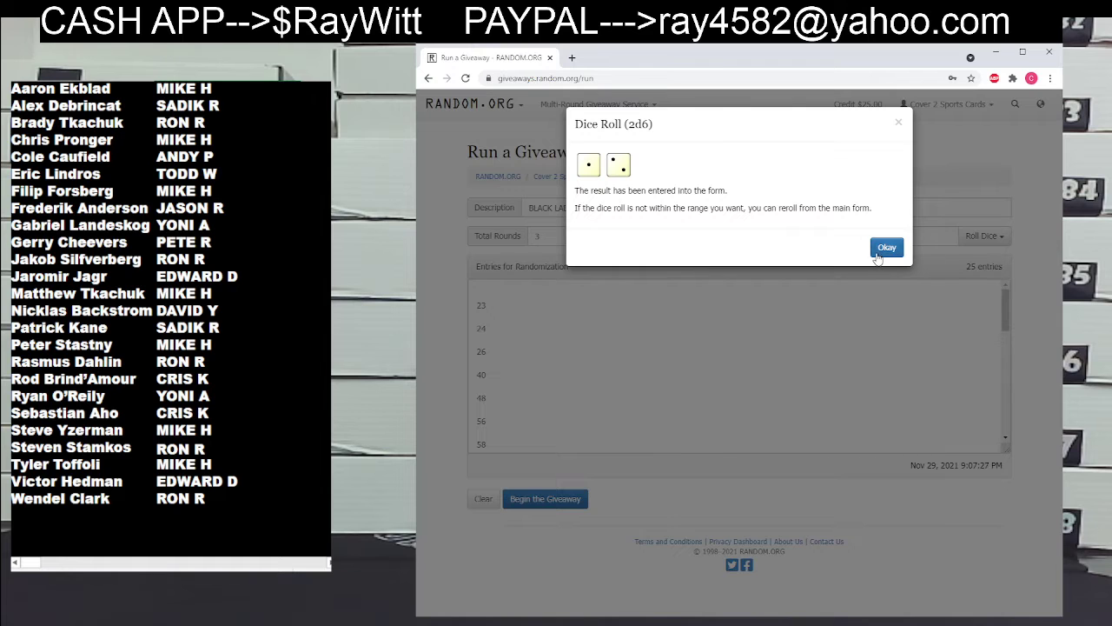
pyautogui.click(885, 249)
# Roll 2d6 once more for the giveaway's total rounds and accept the result
pyautogui.click(990, 236)
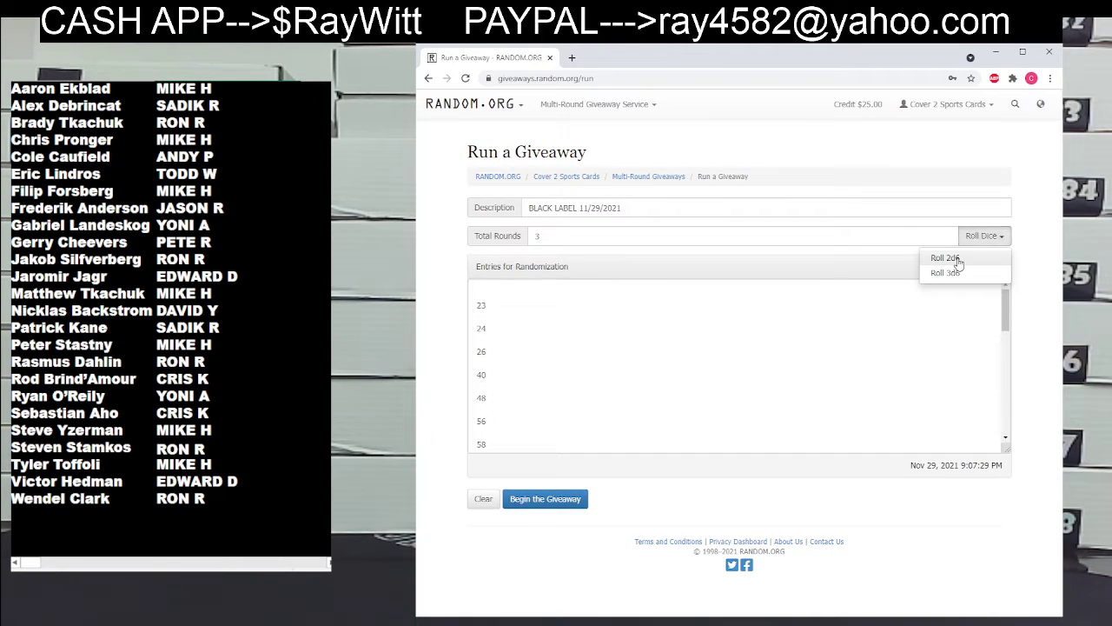
pyautogui.click(962, 268)
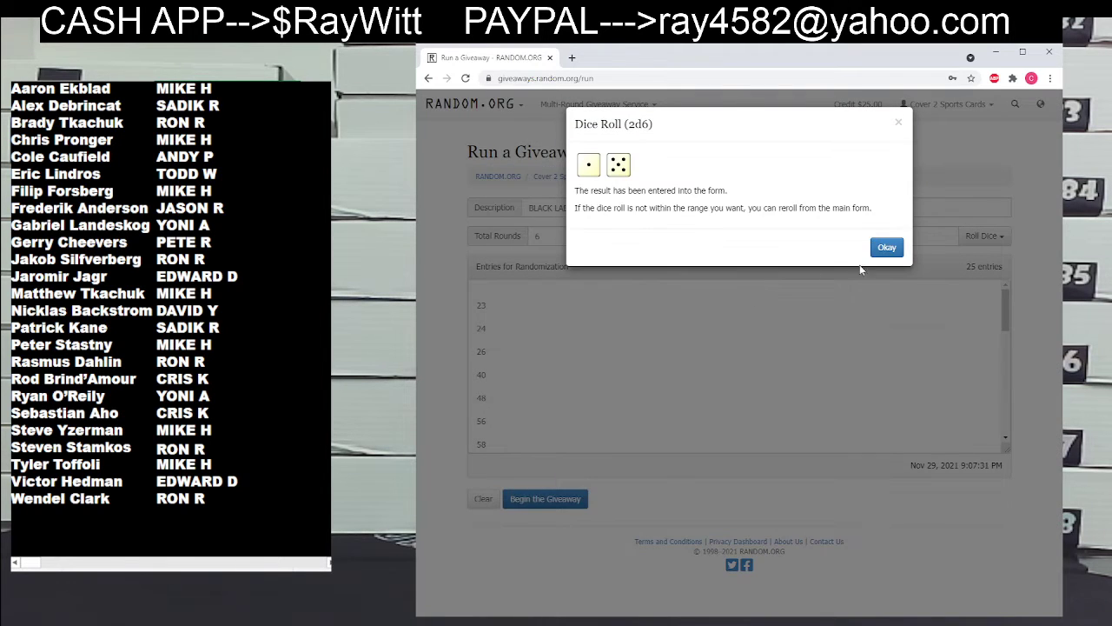
pyautogui.click(887, 249)
# Begin the giveaway, accepting the $1.00 credit deduction, and run all six rounds to completion
pyautogui.click(536, 499)
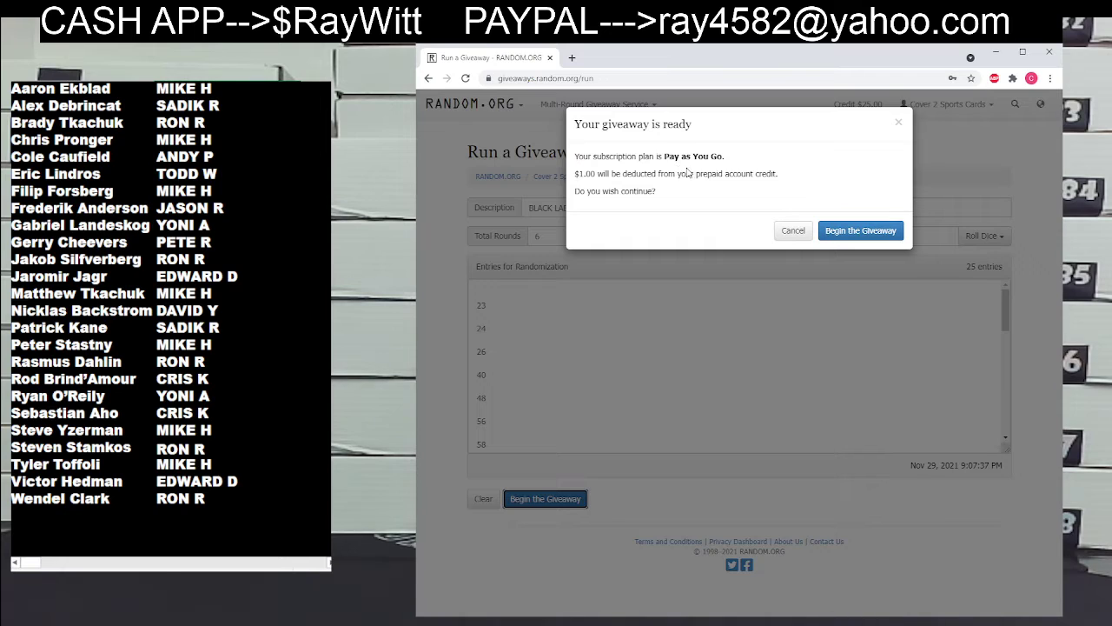
pyautogui.click(859, 229)
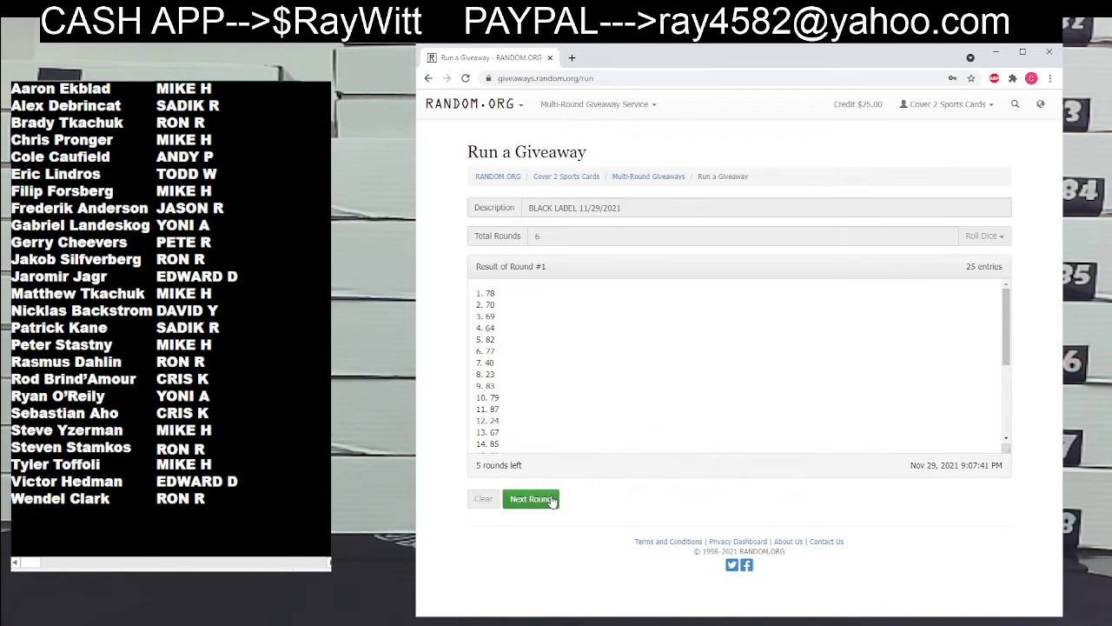
pyautogui.click(553, 501)
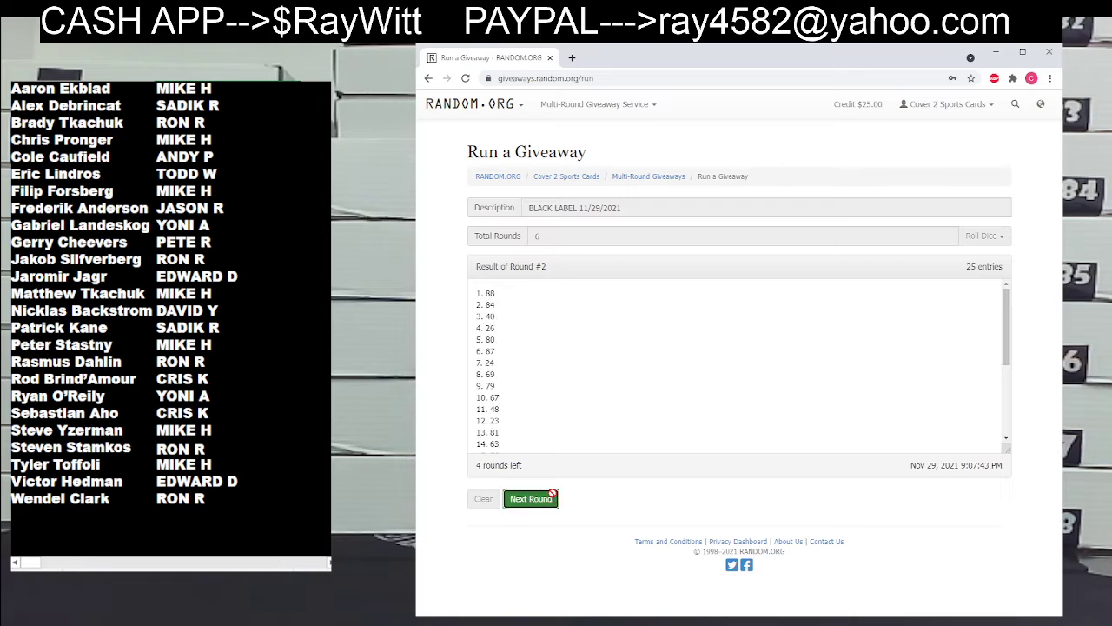
pyautogui.click(553, 499)
pyautogui.click(553, 499)
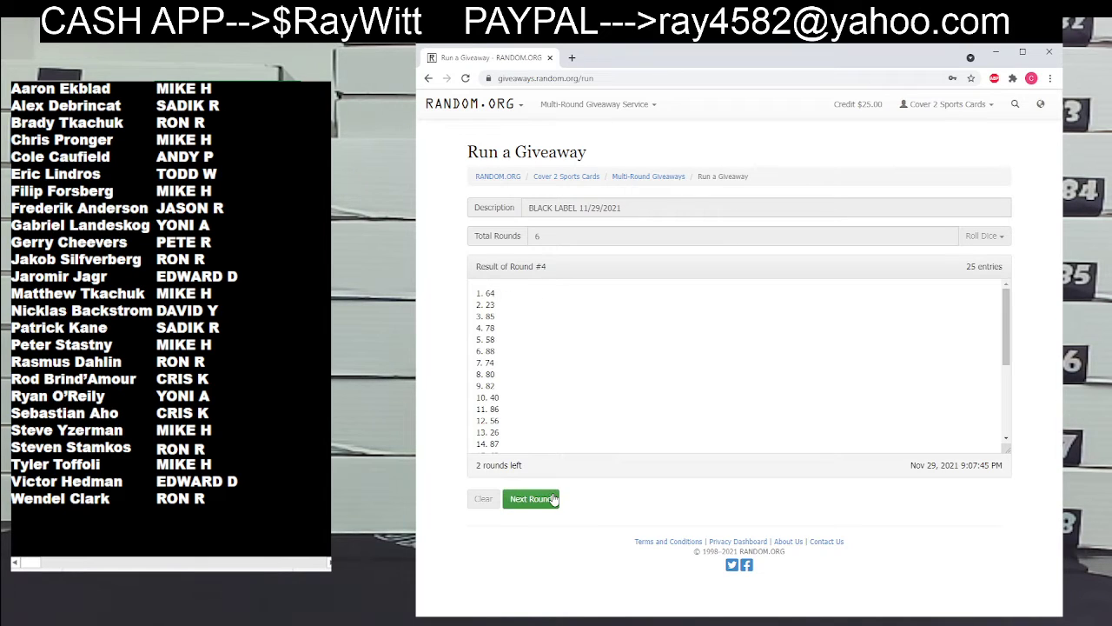
pyautogui.click(552, 498)
pyautogui.click(530, 499)
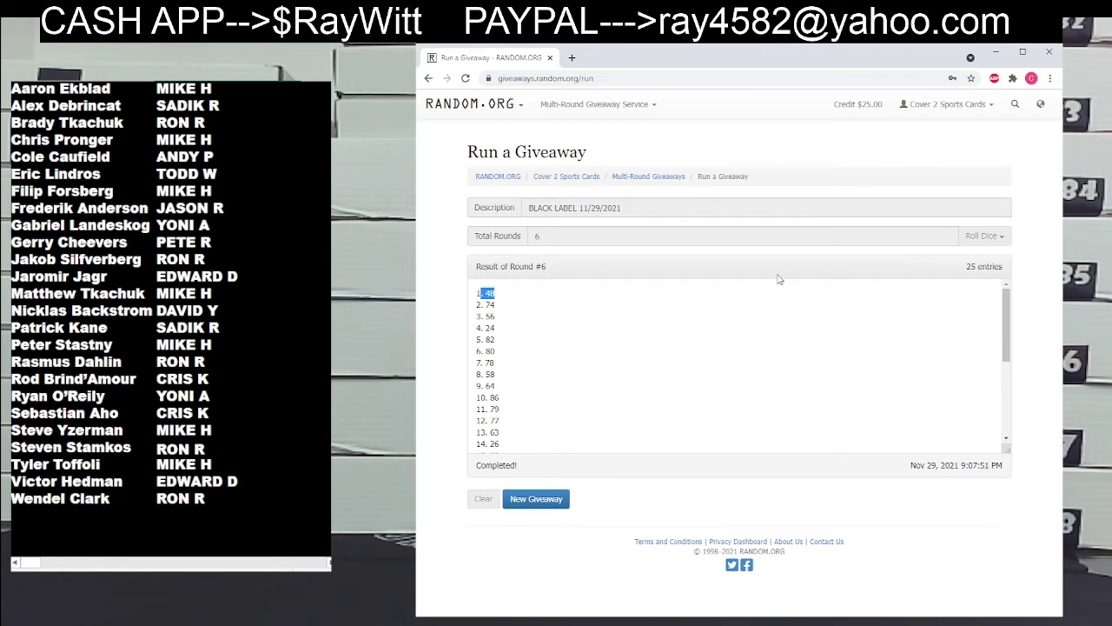
# Examine the final round's ranking, timestamp and verification code, and minimize the giveaway window
pyautogui.moveTo(979, 267); pyautogui.dragTo(954, 270)
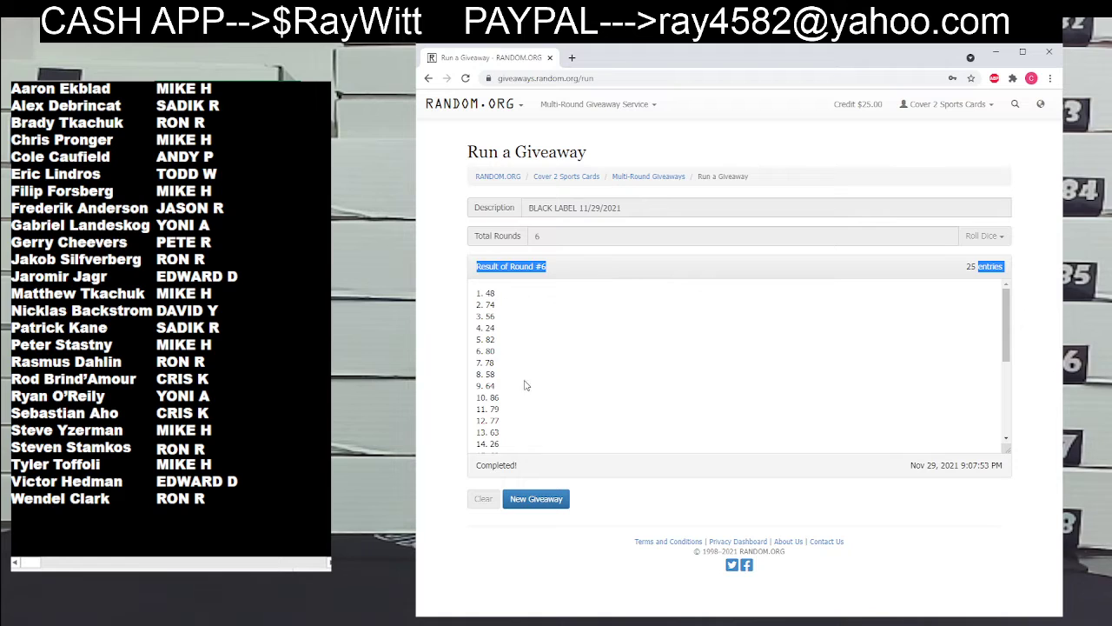
pyautogui.scroll(-3, 549, 409)
pyautogui.moveTo(588, 445); pyautogui.dragTo(470, 419)
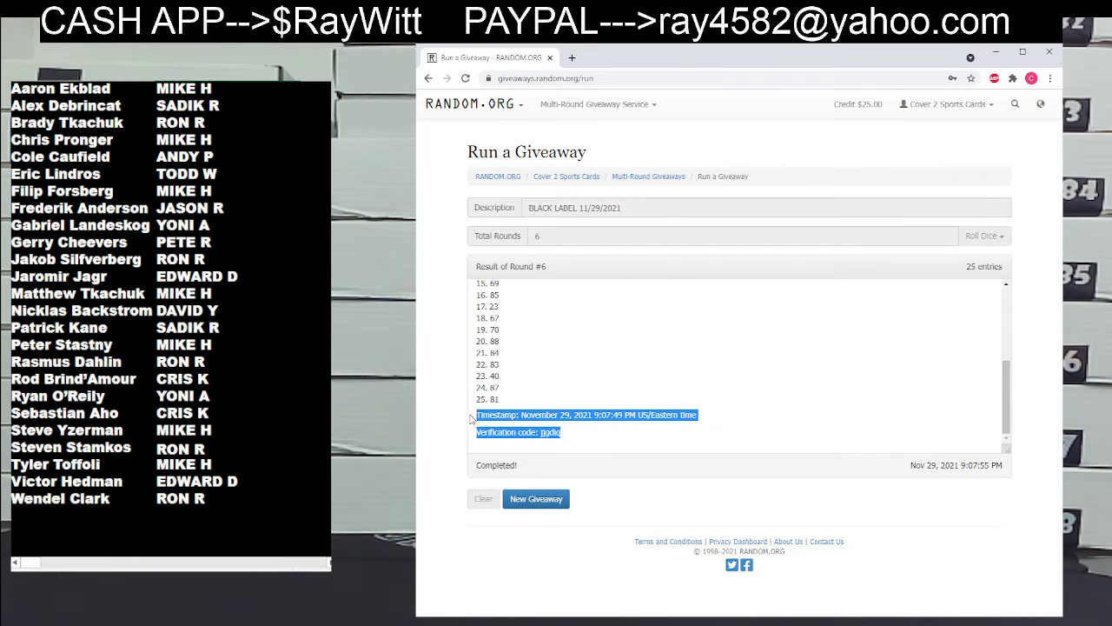
pyautogui.click(517, 471)
pyautogui.scroll(5, 554, 379)
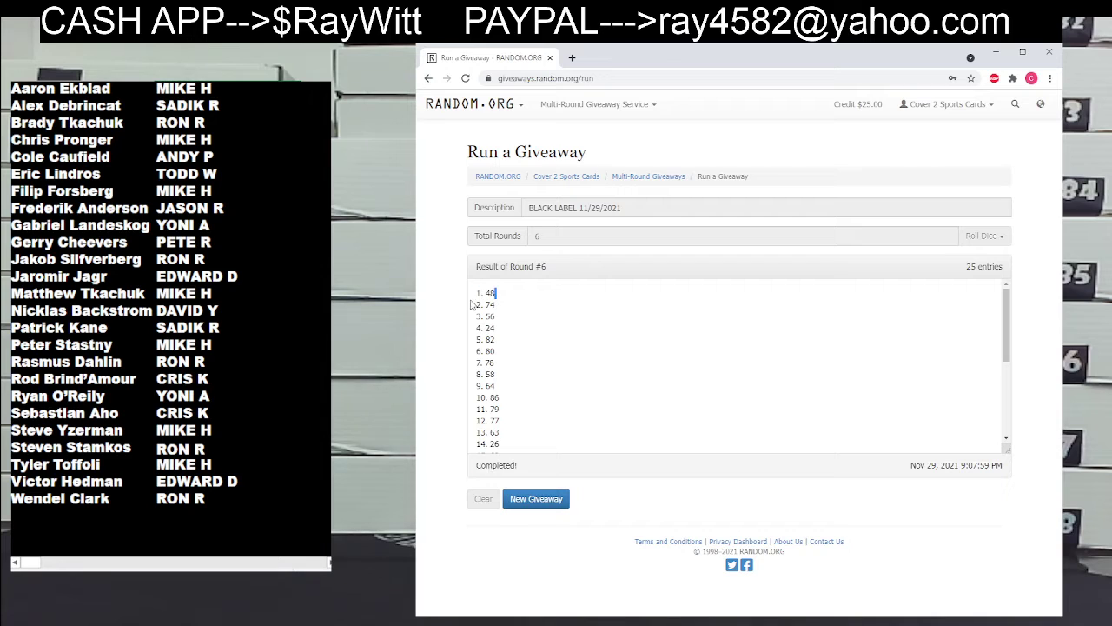
pyautogui.click(997, 54)
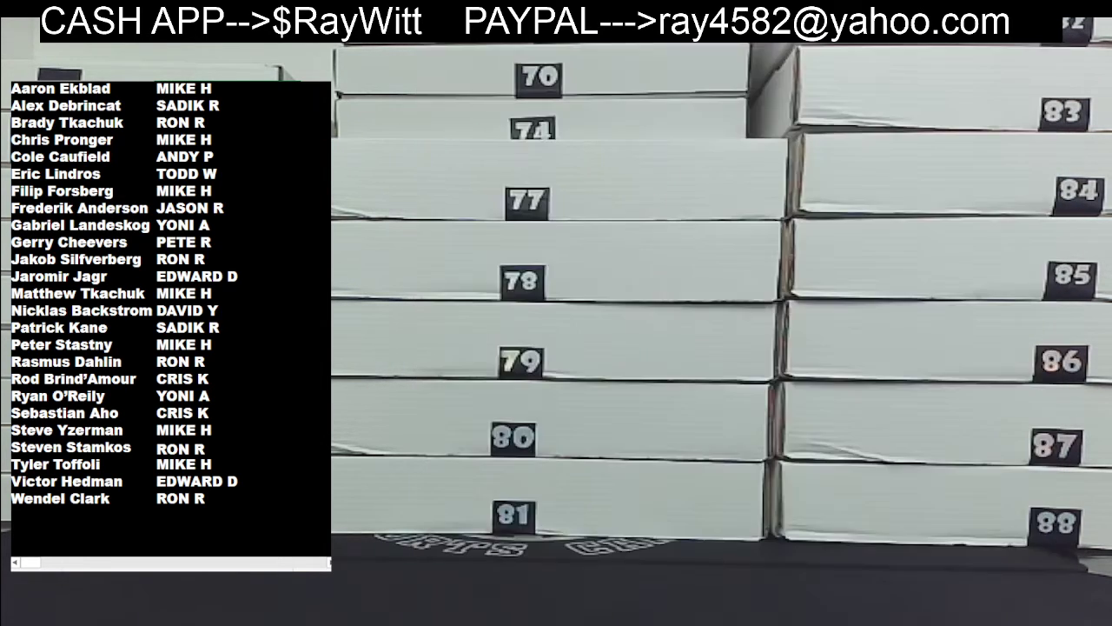